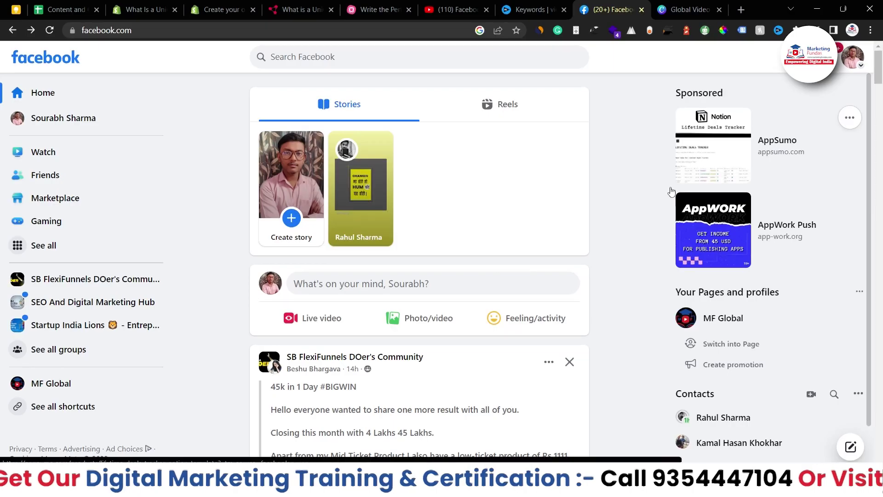
{"action": "scroll", "coordinate": [670, 221], "scroll_direction": "down", "scroll_amount": 2}
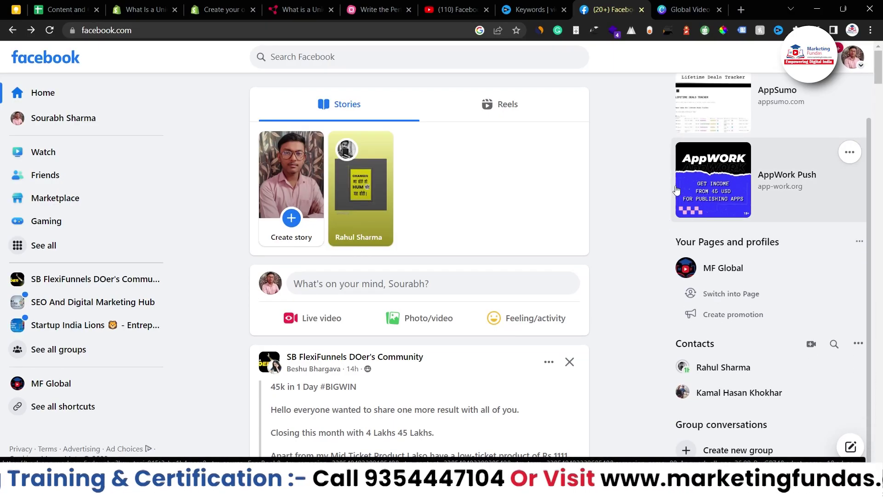
{"action": "scroll", "coordinate": [521, 237], "scroll_direction": "down", "scroll_amount": 6}
{"action": "scroll", "coordinate": [523, 236], "scroll_direction": "up", "scroll_amount": 6}
{"action": "scroll", "coordinate": [522, 236], "scroll_direction": "down", "scroll_amount": 7}
{"action": "scroll", "coordinate": [522, 236], "scroll_direction": "up", "scroll_amount": 7}
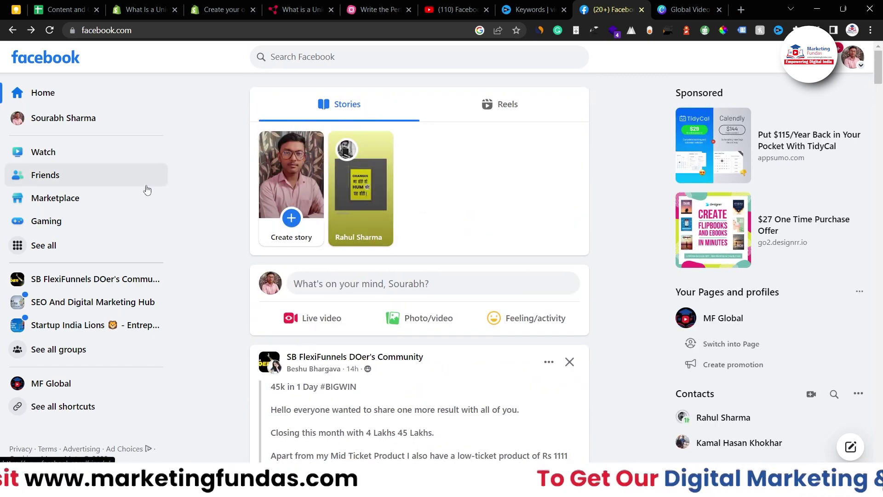
- Open Meta Business Suite from the Professional section of the full Facebook menu
{"action": "left_click", "coordinate": [76, 244]}
{"action": "scroll", "coordinate": [169, 241], "scroll_direction": "down", "scroll_amount": 15}
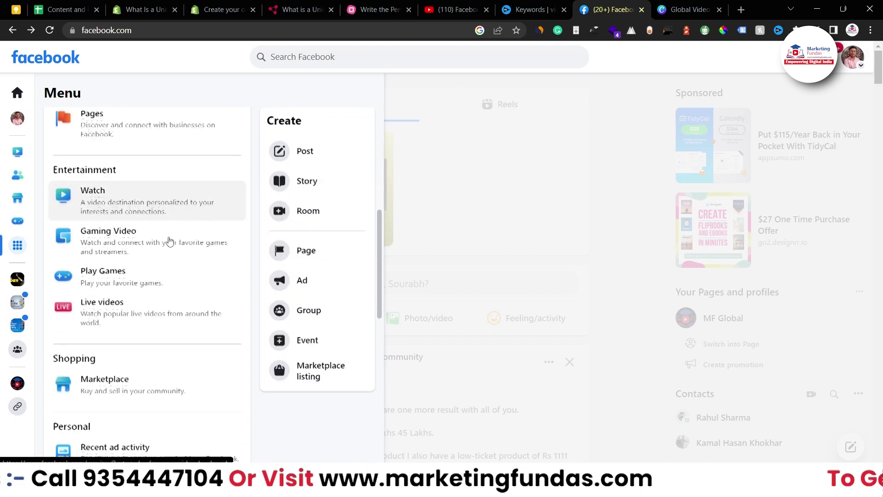
{"action": "scroll", "coordinate": [170, 241], "scroll_direction": "up", "scroll_amount": 4}
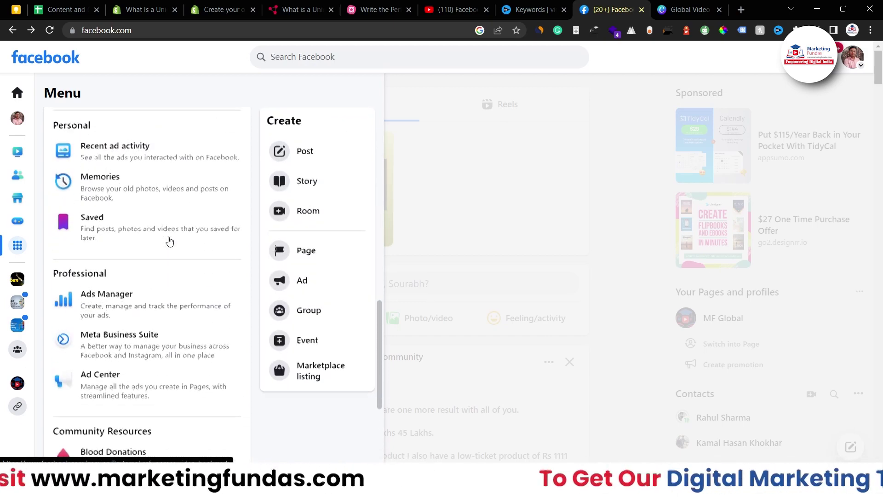
{"action": "left_click", "coordinate": [89, 339]}
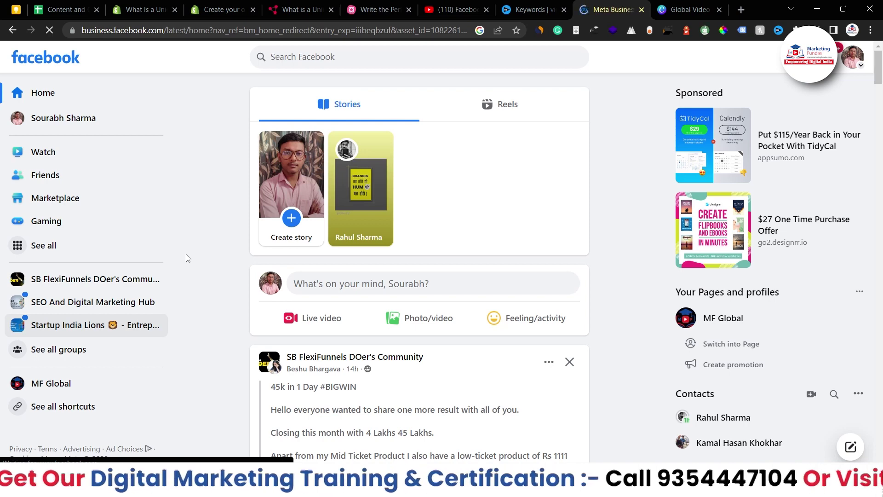
{"action": "scroll", "coordinate": [214, 167], "scroll_direction": "down", "scroll_amount": 3}
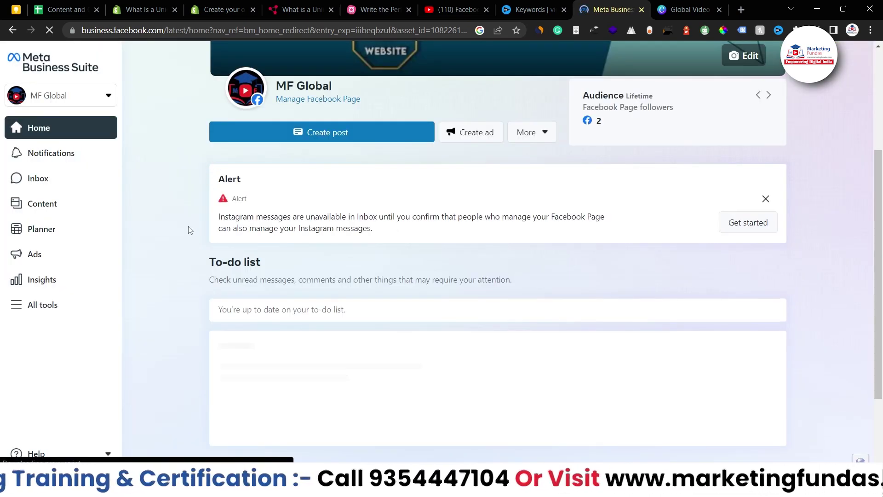
{"action": "scroll", "coordinate": [187, 230], "scroll_direction": "up", "scroll_amount": 3}
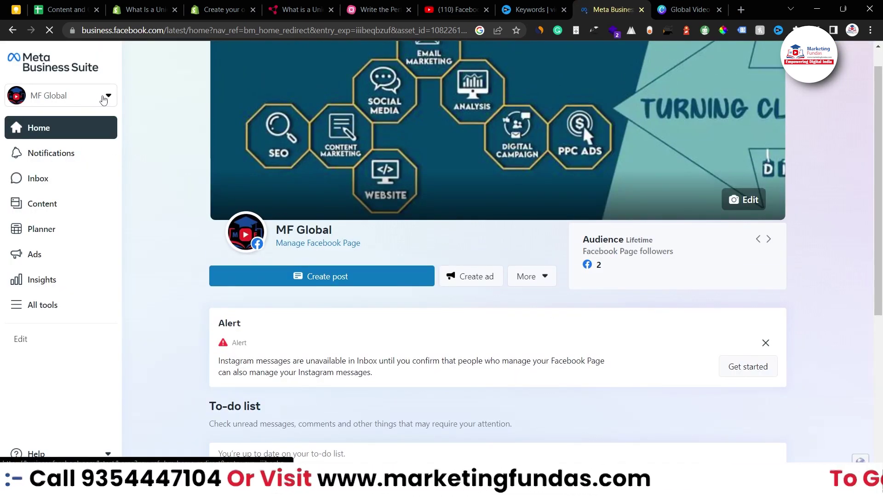
- Open the settings of the MF Global business account
{"action": "left_click", "coordinate": [102, 98]}
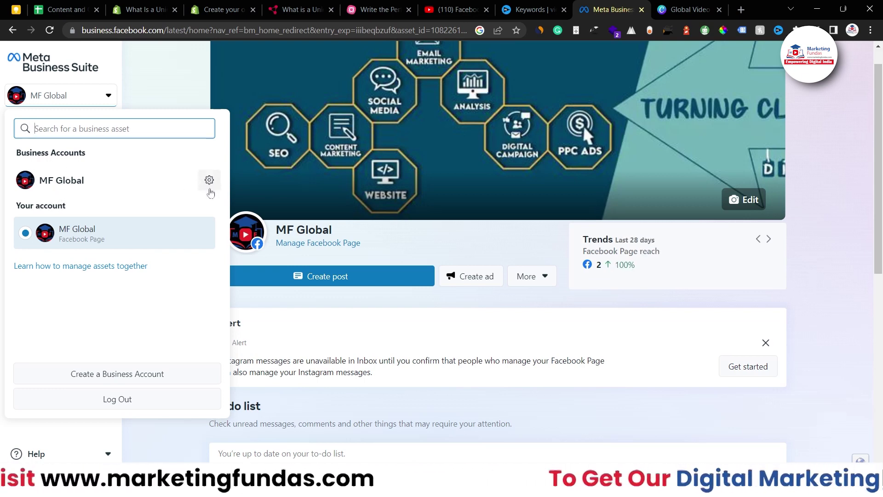
{"action": "left_click", "coordinate": [216, 185]}
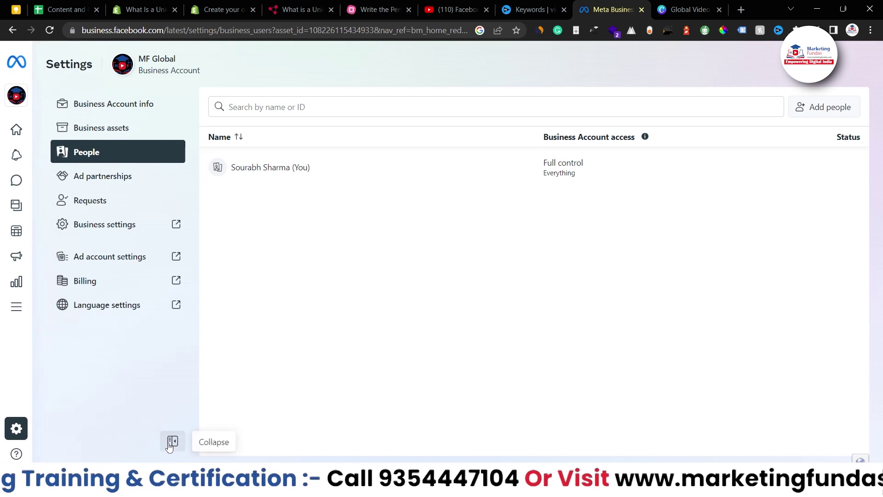
{"action": "left_click", "coordinate": [172, 442]}
{"action": "left_click", "coordinate": [61, 441]}
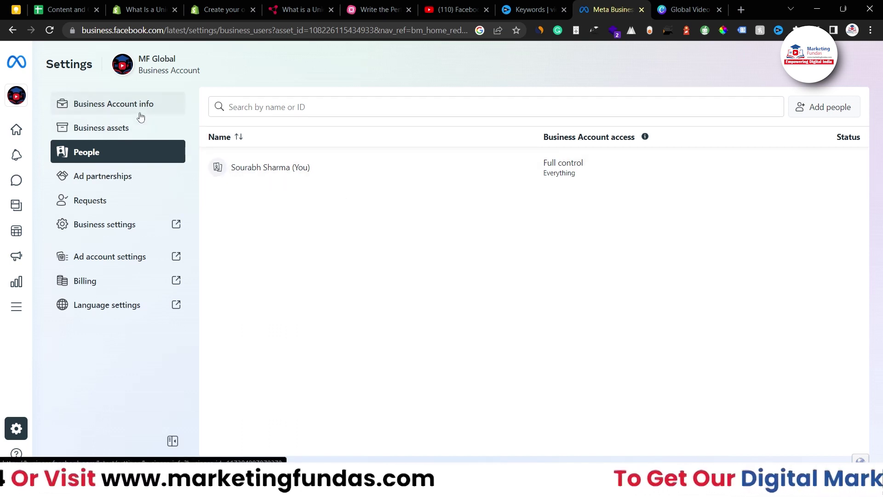
- Go from the Business Account info to the advanced Business settings and look through the available setting categories
{"action": "left_click", "coordinate": [110, 107]}
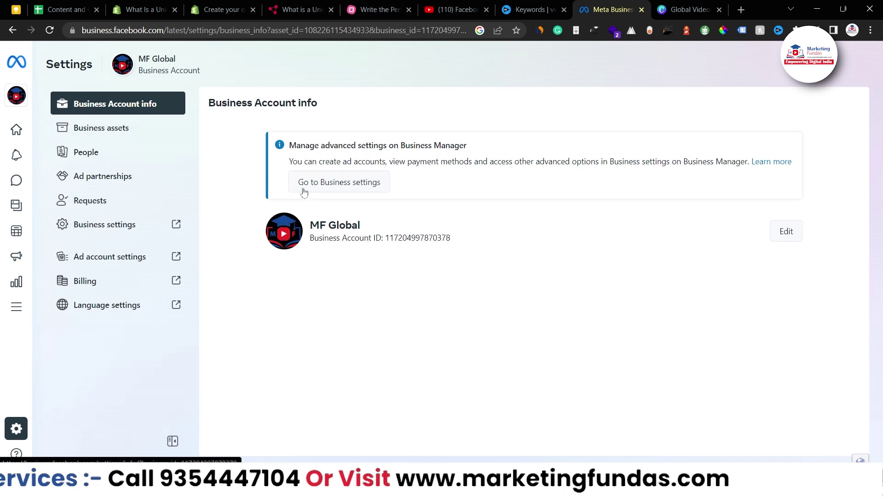
{"action": "left_click", "coordinate": [342, 186]}
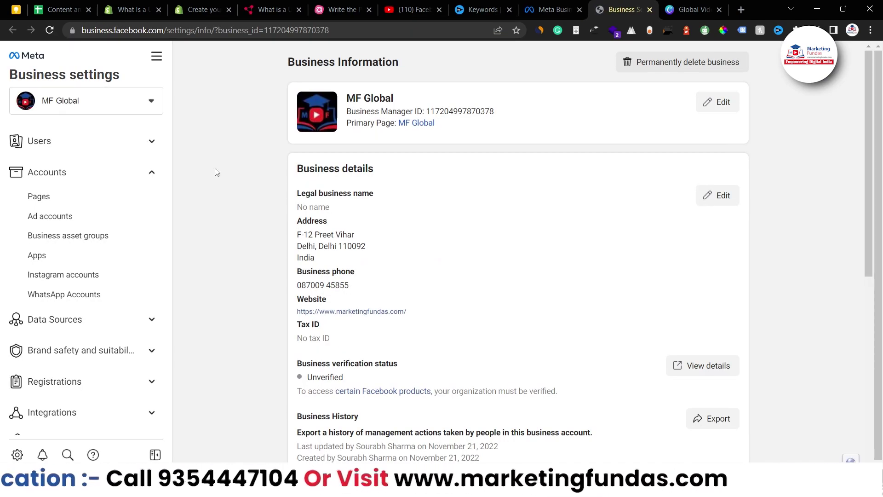
{"action": "scroll", "coordinate": [158, 240], "scroll_direction": "down", "scroll_amount": 3}
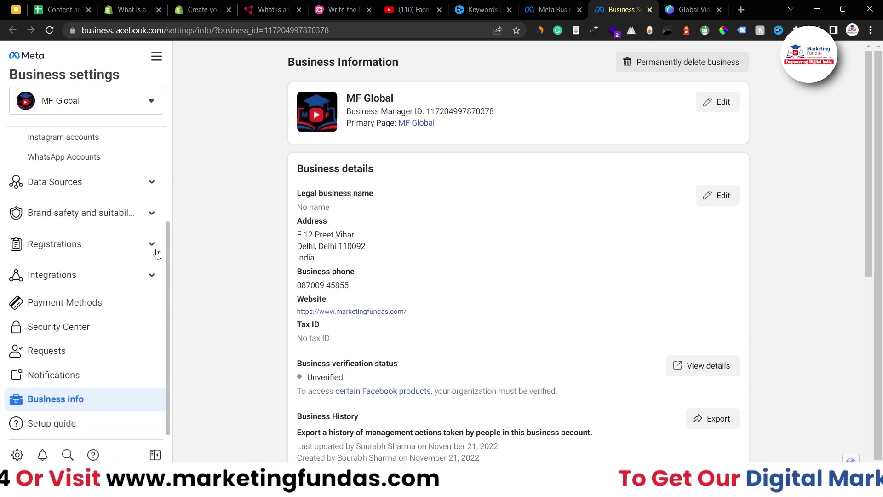
{"action": "scroll", "coordinate": [157, 252], "scroll_direction": "up", "scroll_amount": 3}
{"action": "scroll", "coordinate": [109, 300], "scroll_direction": "down", "scroll_amount": 3}
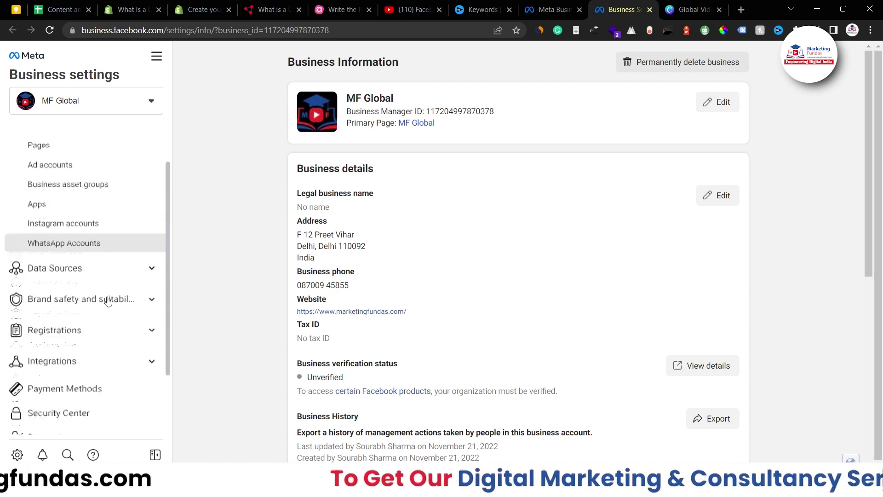
{"action": "scroll", "coordinate": [109, 302], "scroll_direction": "up", "scroll_amount": 3}
{"action": "scroll", "coordinate": [105, 220], "scroll_direction": "down", "scroll_amount": 3}
{"action": "scroll", "coordinate": [104, 219], "scroll_direction": "up", "scroll_amount": 3}
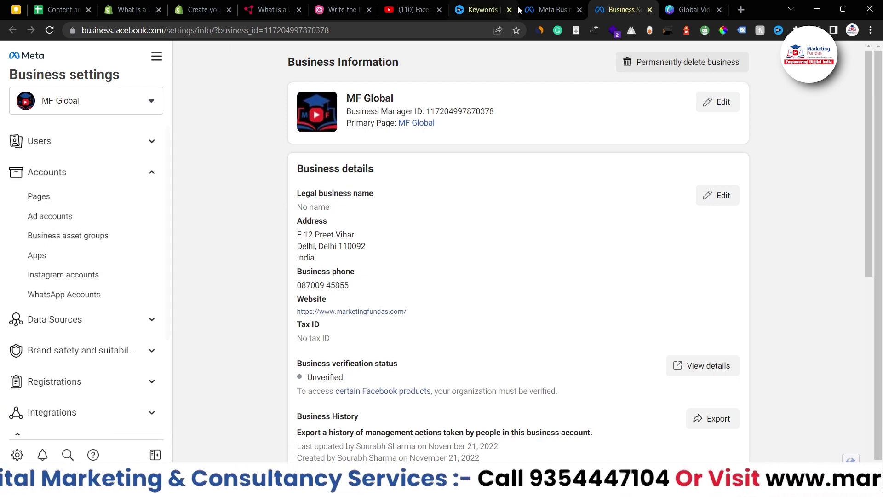
- Return to the Business Suite settings and review the business assets and the additional asset types
{"action": "left_click", "coordinate": [555, 9]}
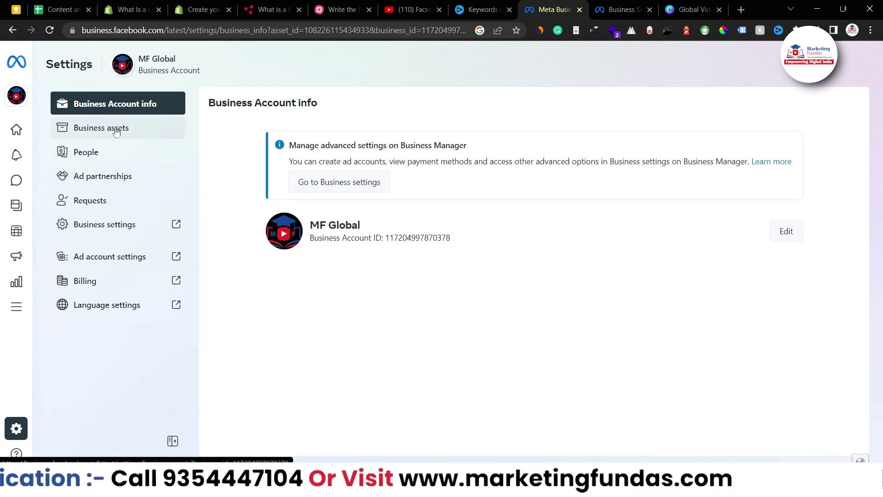
{"action": "left_click", "coordinate": [116, 130]}
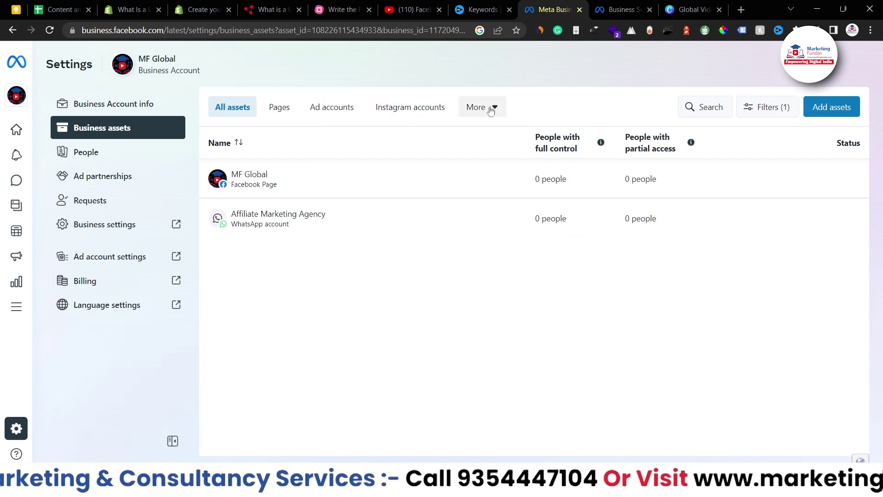
{"action": "left_click", "coordinate": [492, 109]}
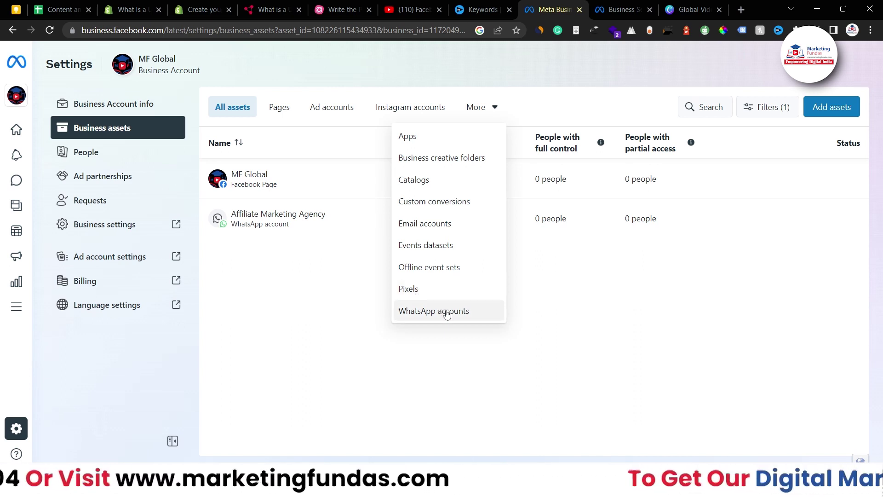
{"action": "left_click", "coordinate": [347, 366]}
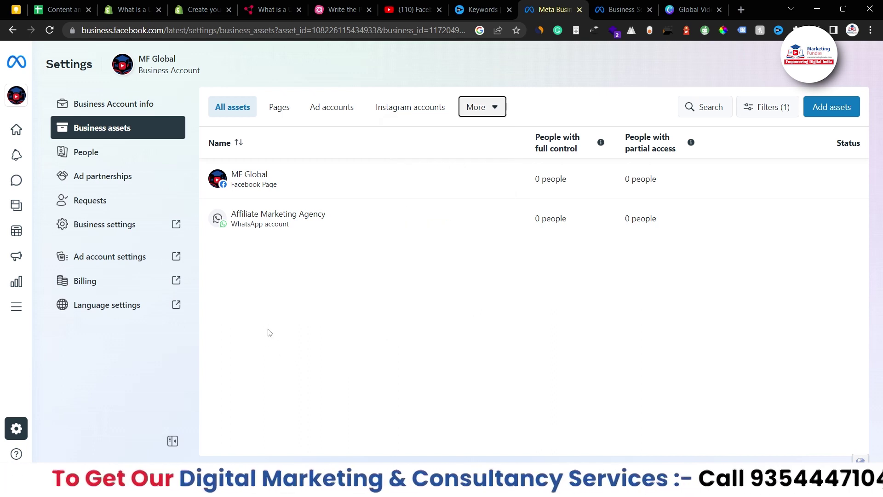
{"action": "left_click", "coordinate": [239, 110]}
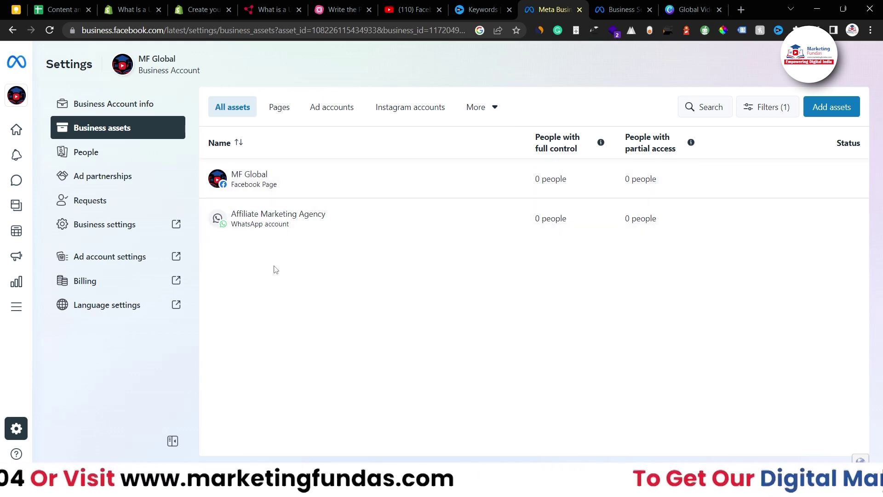
- View the people with access to the business account and the invitation form for adding someone, without inviting anyone
{"action": "left_click", "coordinate": [121, 158]}
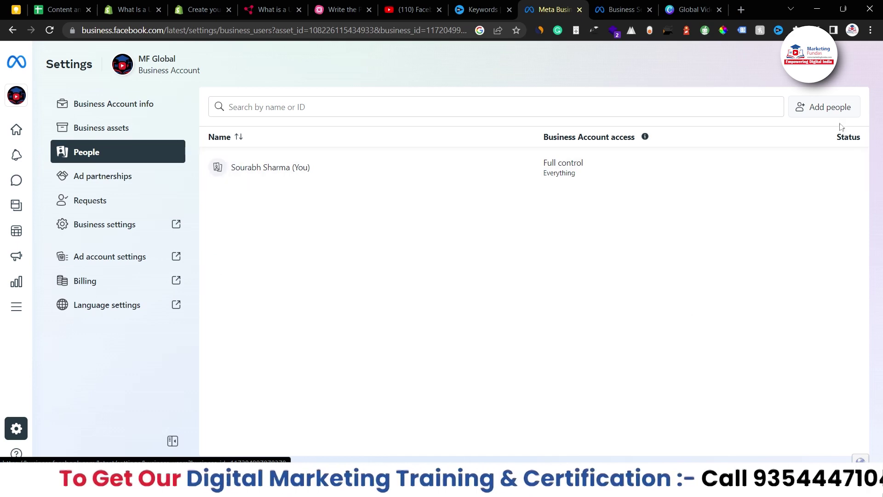
{"action": "left_click", "coordinate": [816, 109]}
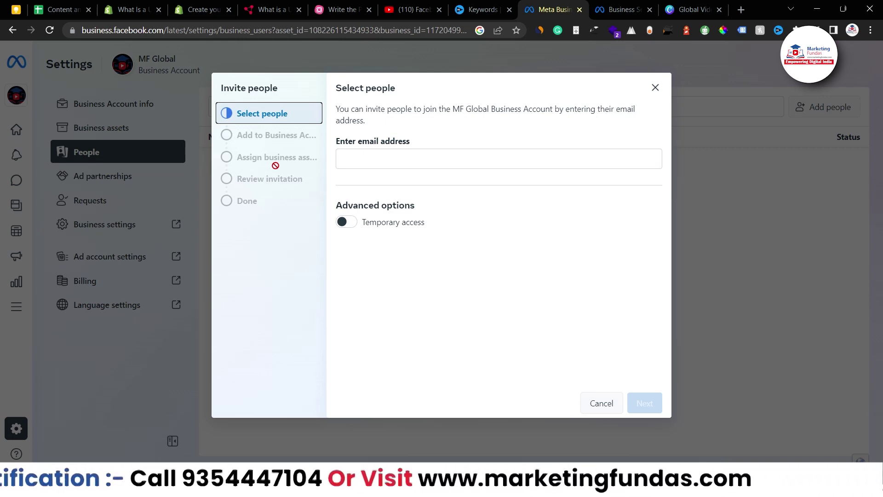
{"action": "left_click", "coordinate": [655, 87]}
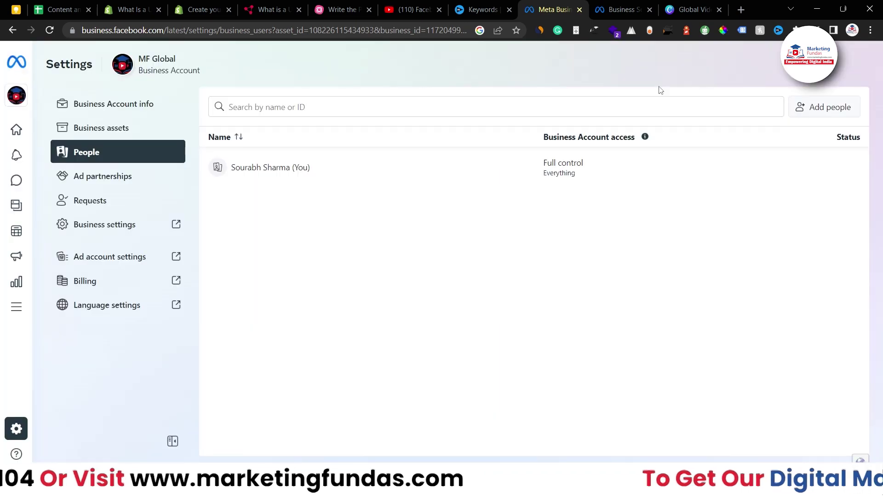
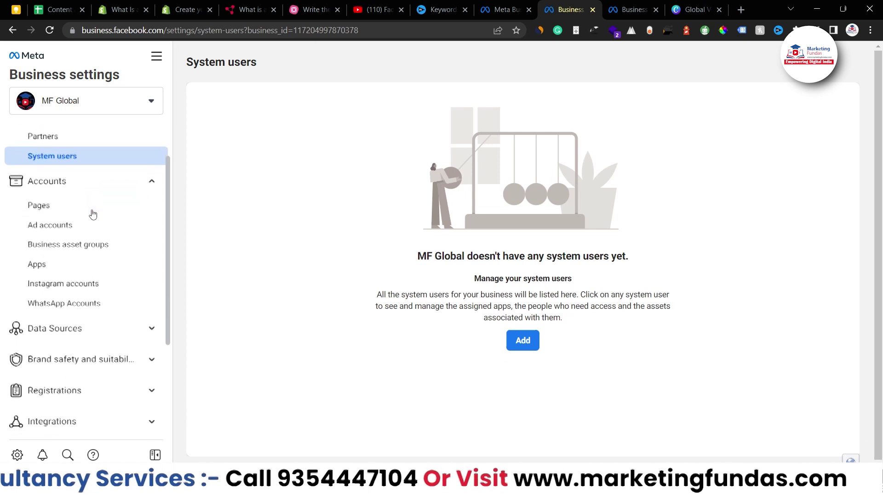
- Collapse the Users section and view the business asset groups introduction and its choices for organizing work
{"action": "scroll", "coordinate": [110, 168], "scroll_direction": "up", "scroll_amount": 1}
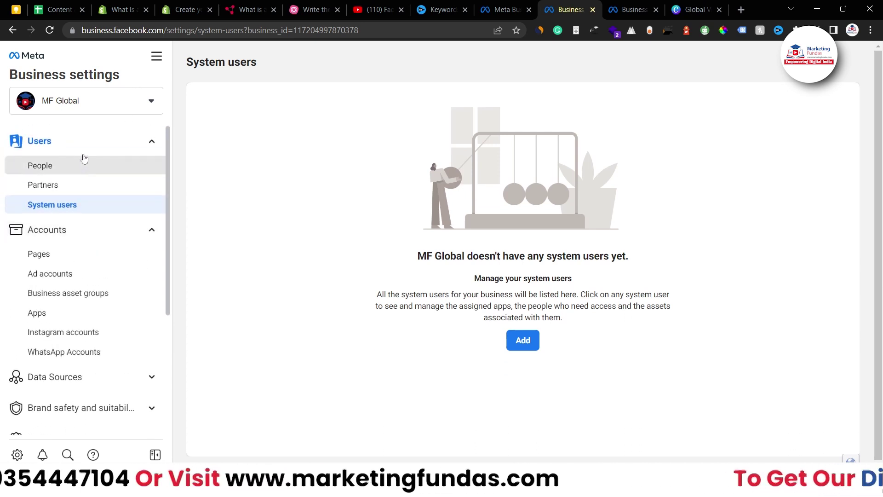
{"action": "left_click", "coordinate": [95, 145]}
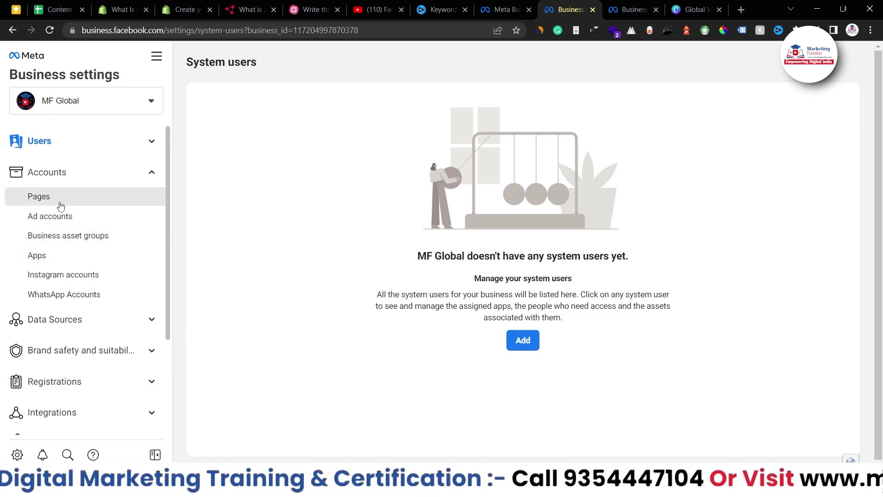
{"action": "left_click", "coordinate": [80, 242]}
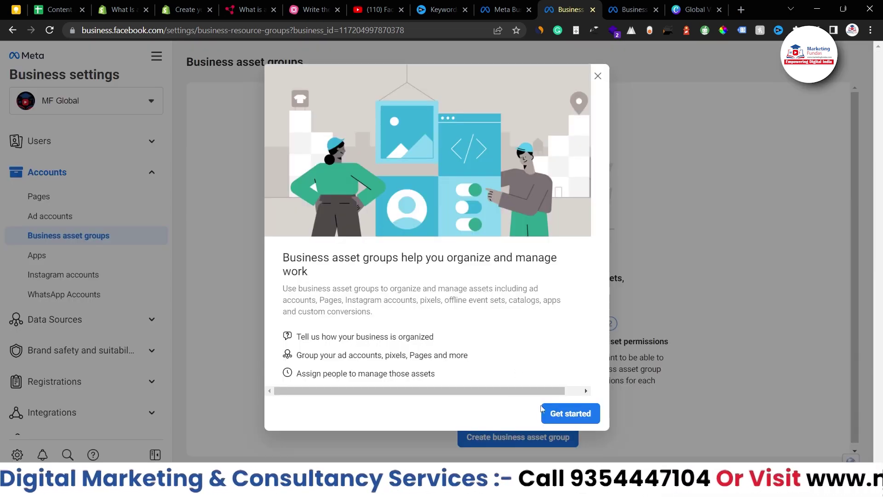
{"action": "left_click", "coordinate": [558, 413]}
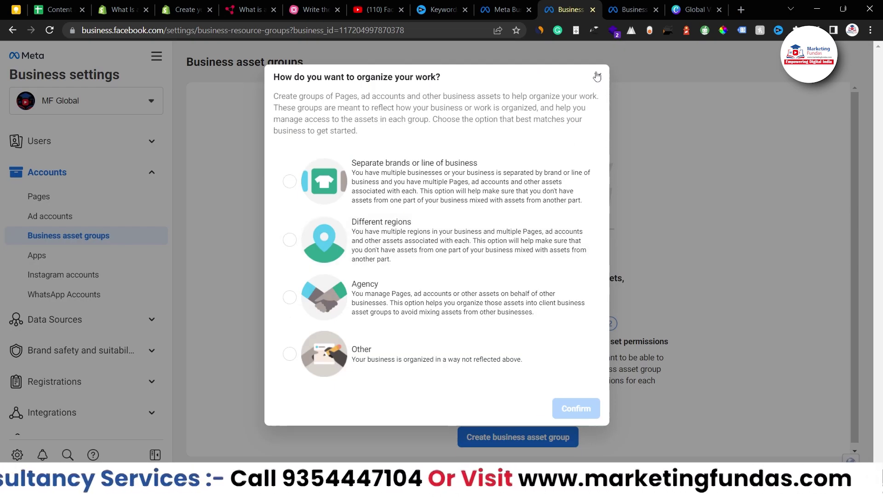
{"action": "left_click", "coordinate": [597, 77]}
- Review the business's Pages, and examine the options for adding an ad account
{"action": "left_click", "coordinate": [68, 196]}
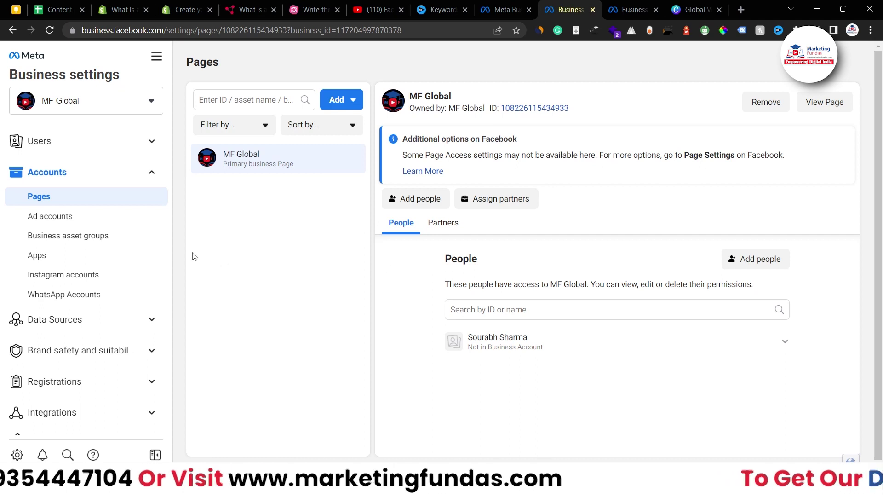
{"action": "left_click", "coordinate": [103, 222]}
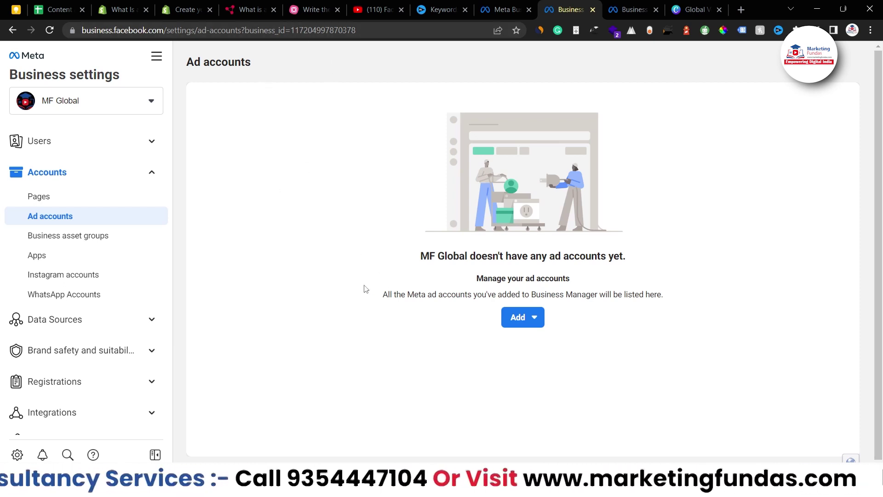
{"action": "left_click", "coordinate": [522, 315]}
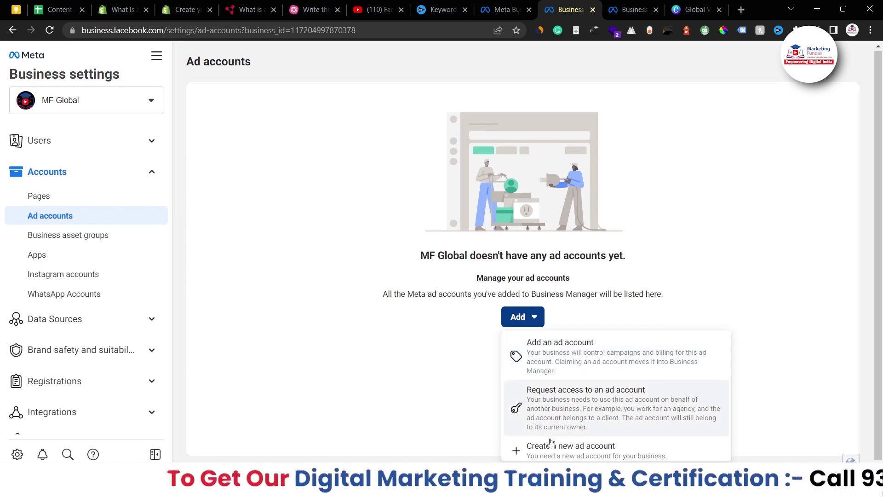
{"action": "scroll", "coordinate": [521, 448], "scroll_direction": "down", "scroll_amount": 1}
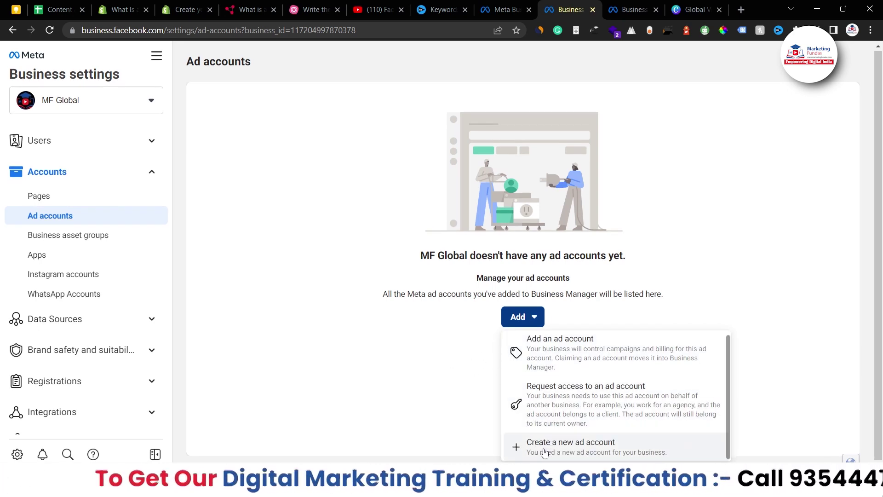
{"action": "left_click", "coordinate": [326, 317]}
{"action": "scroll", "coordinate": [62, 234], "scroll_direction": "down", "scroll_amount": 1}
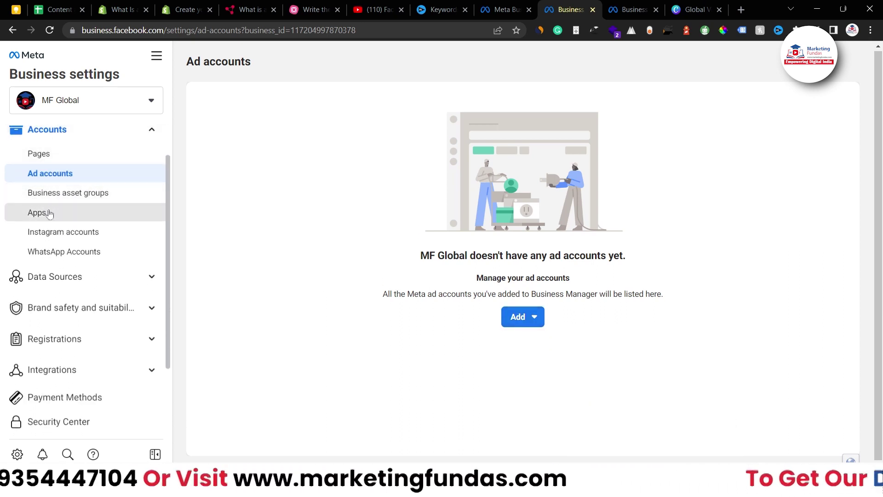
- Open the business's Apps settings and display the options for adding an app
{"action": "left_click", "coordinate": [49, 213]}
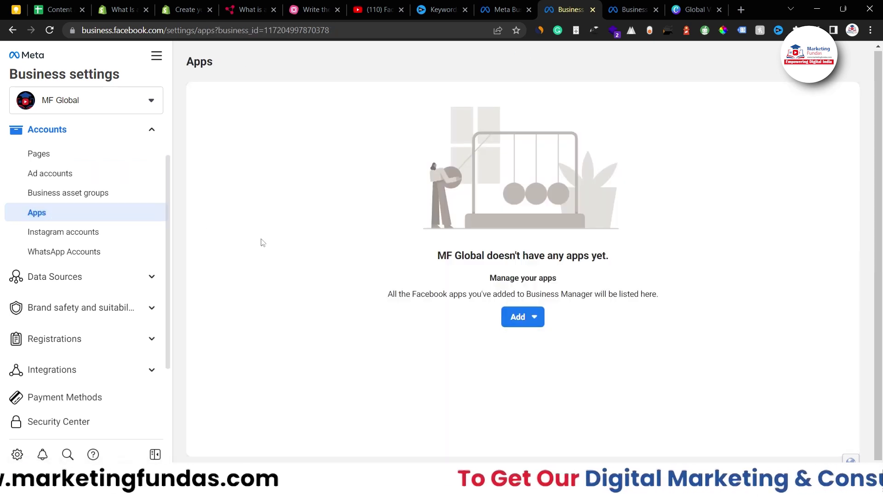
{"action": "left_click", "coordinate": [528, 316]}
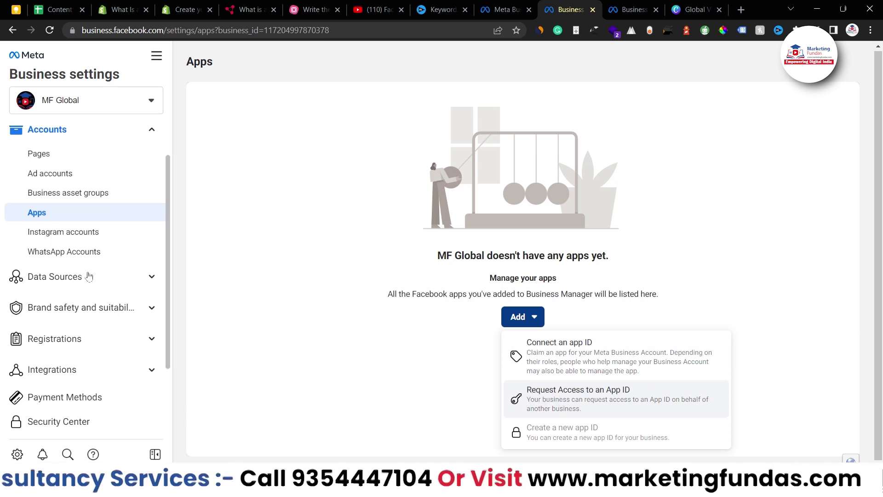
- View the business's Instagram accounts settings and its WhatsApp Accounts settings
{"action": "left_click", "coordinate": [35, 240]}
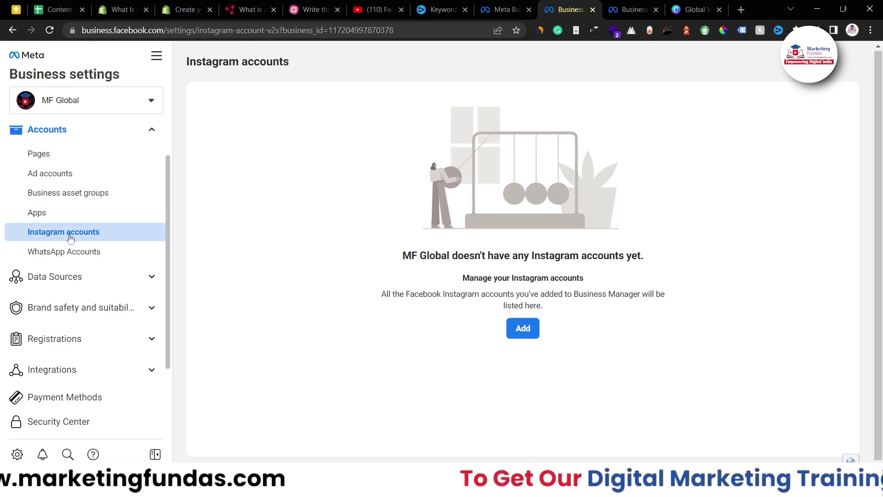
{"action": "left_click", "coordinate": [76, 250]}
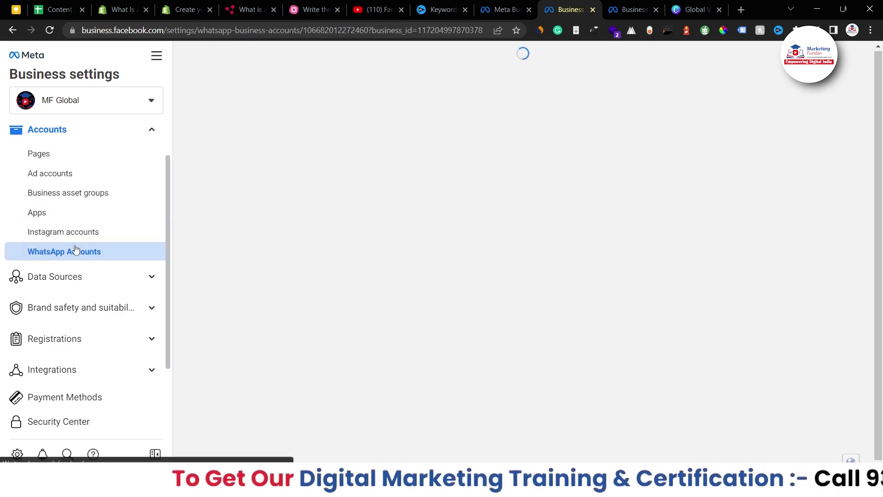
- Expand the Data Sources section and examine the options for adding a catalog, without choosing one
{"action": "scroll", "coordinate": [80, 262], "scroll_direction": "down", "scroll_amount": 2}
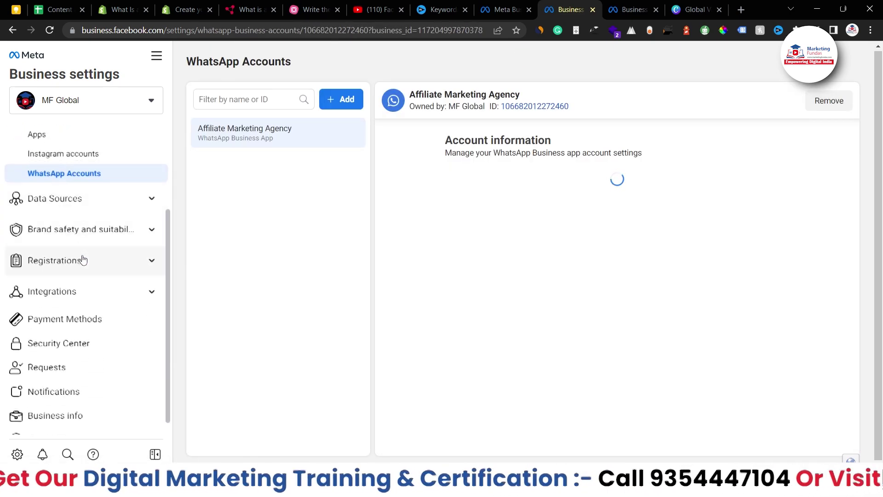
{"action": "left_click", "coordinate": [65, 200]}
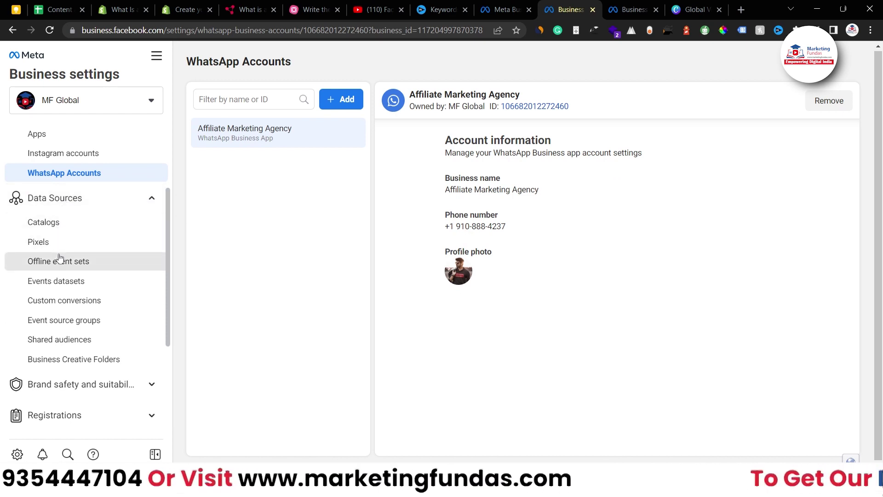
{"action": "left_click", "coordinate": [51, 225]}
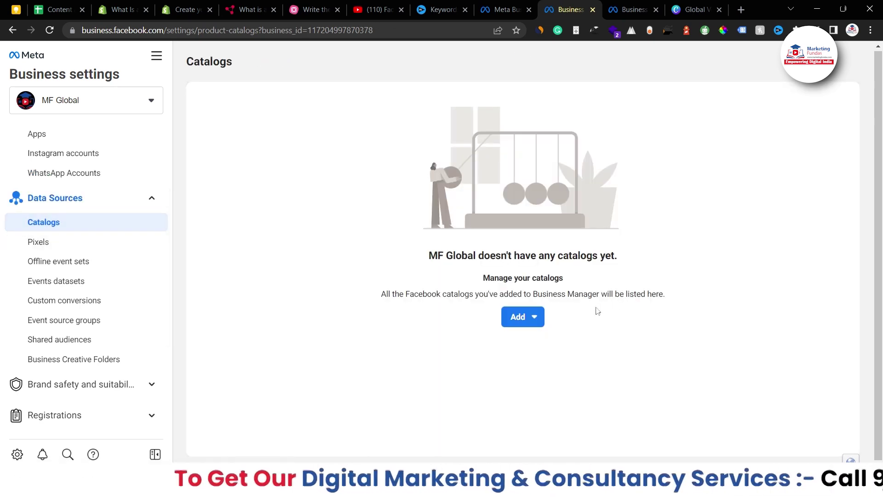
{"action": "left_click", "coordinate": [541, 318]}
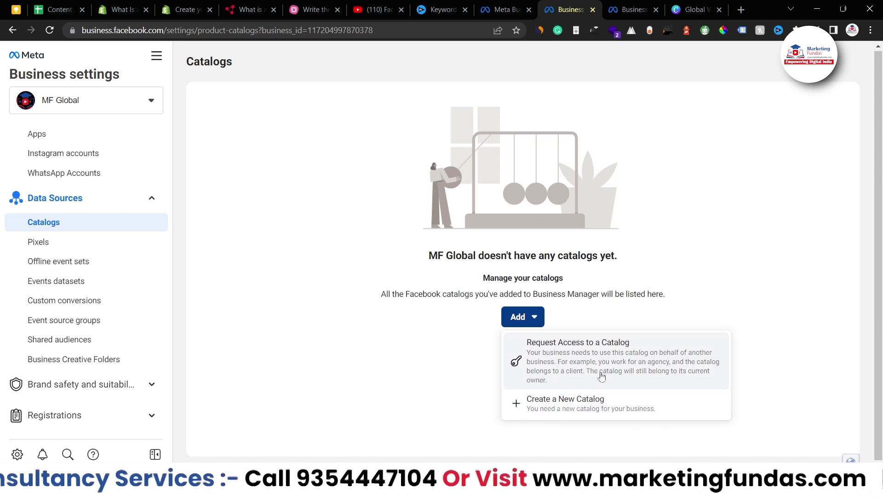
{"action": "left_click", "coordinate": [406, 373]}
- Review the Pixels settings and the form for connecting website activity with a pixel, and close it without creating one
{"action": "left_click", "coordinate": [106, 247]}
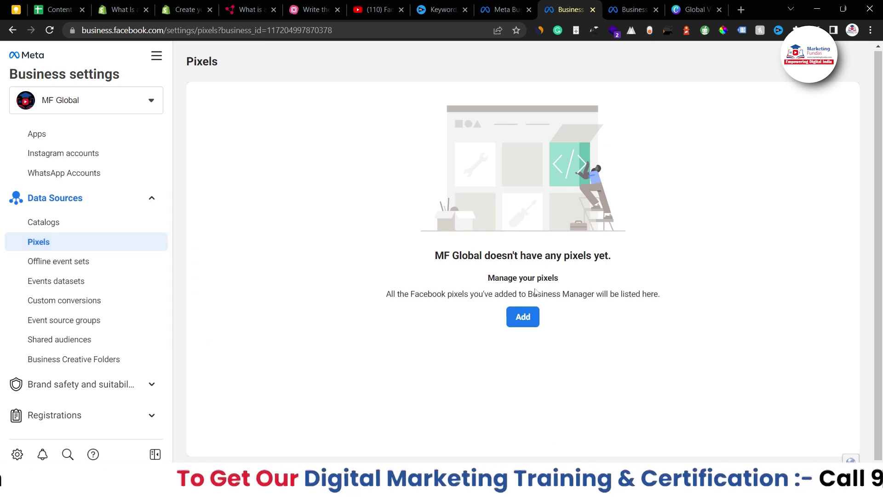
{"action": "left_click", "coordinate": [524, 315]}
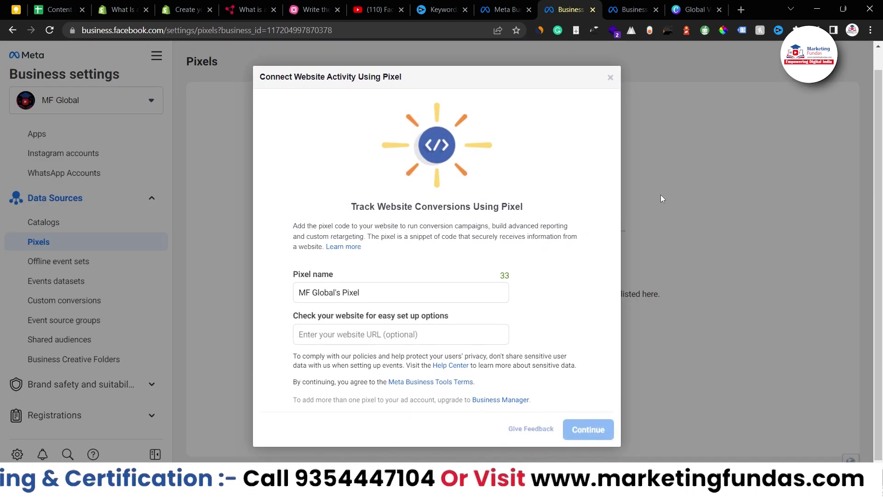
{"action": "left_click", "coordinate": [611, 79]}
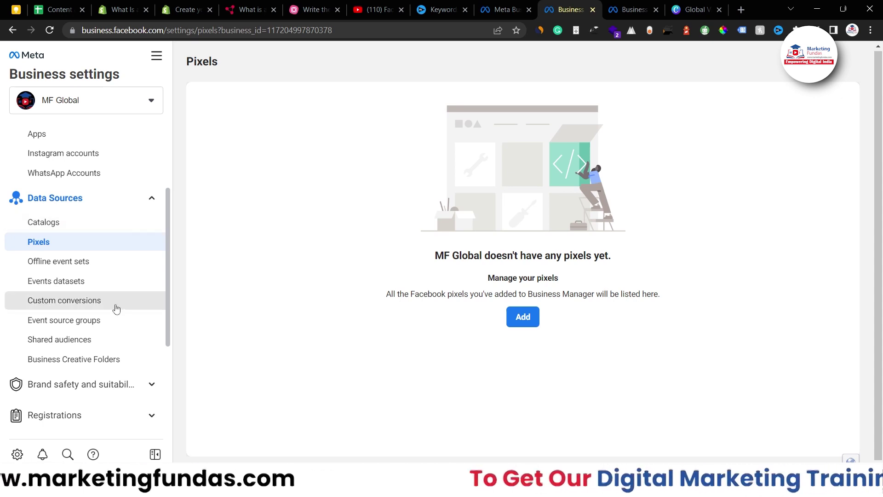
- Examine the Custom conversions settings and their add options, and view the Business Creative Folders page
{"action": "scroll", "coordinate": [115, 308], "scroll_direction": "down", "scroll_amount": 1}
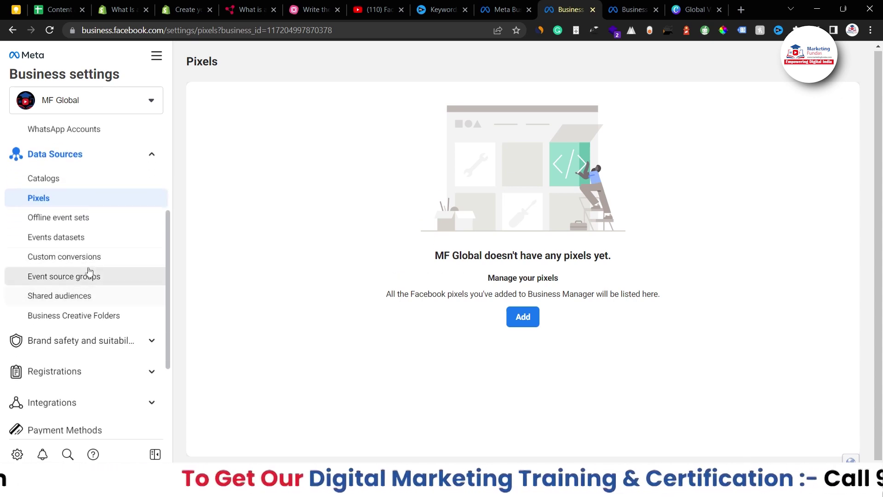
{"action": "left_click", "coordinate": [58, 262]}
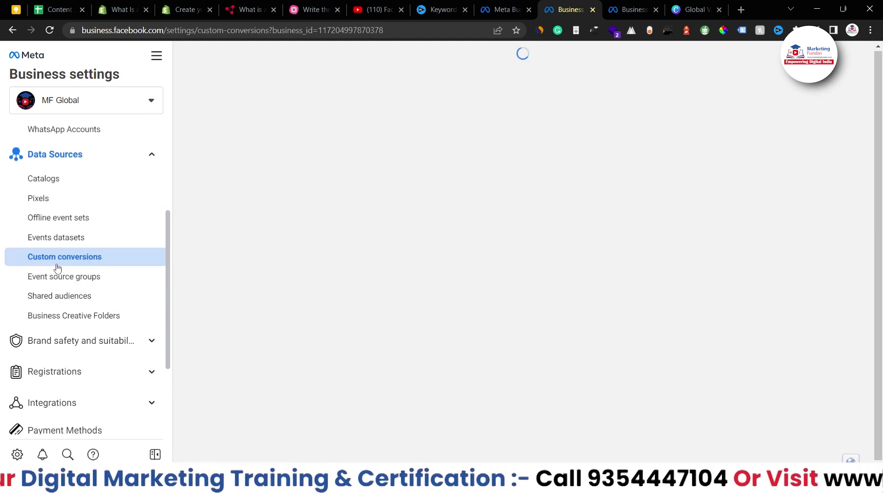
{"action": "left_click", "coordinate": [528, 325]}
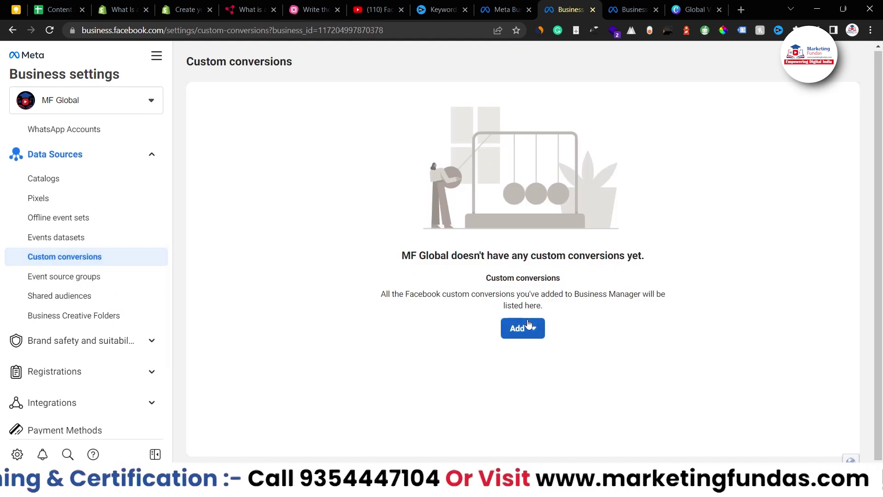
{"action": "left_click", "coordinate": [351, 418]}
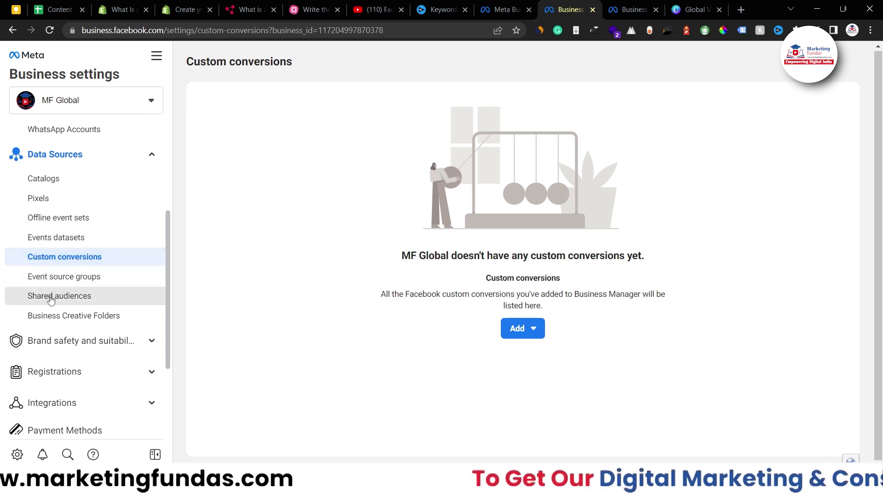
{"action": "left_click", "coordinate": [92, 319]}
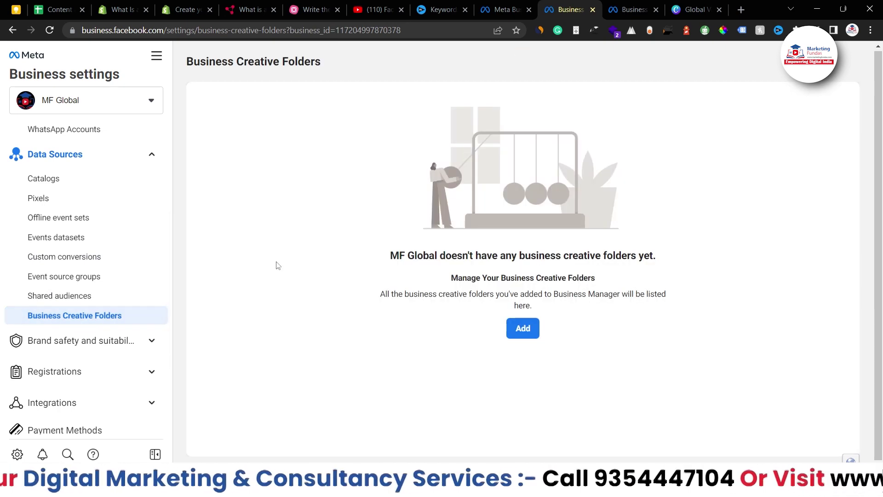
- Under Brand safety and suitability, examine the options for adding a domain and view the Block lists page
{"action": "scroll", "coordinate": [113, 281], "scroll_direction": "down", "scroll_amount": 3}
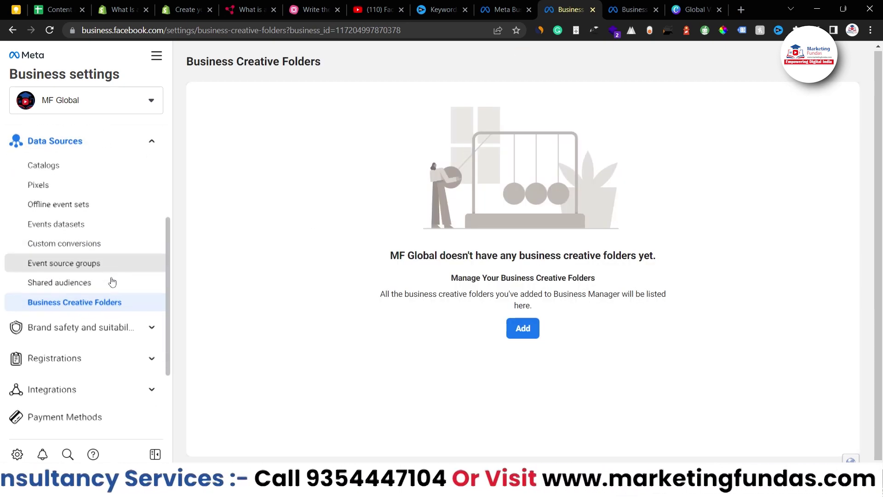
{"action": "left_click", "coordinate": [119, 214]}
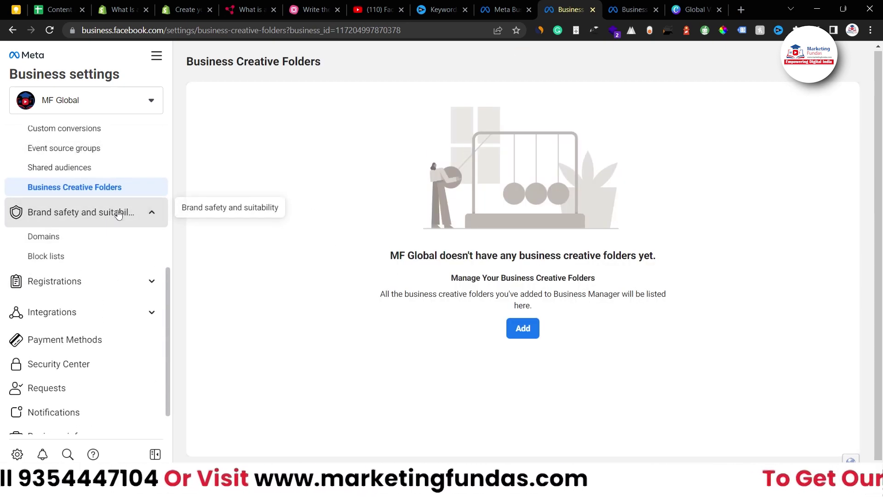
{"action": "left_click", "coordinate": [106, 238]}
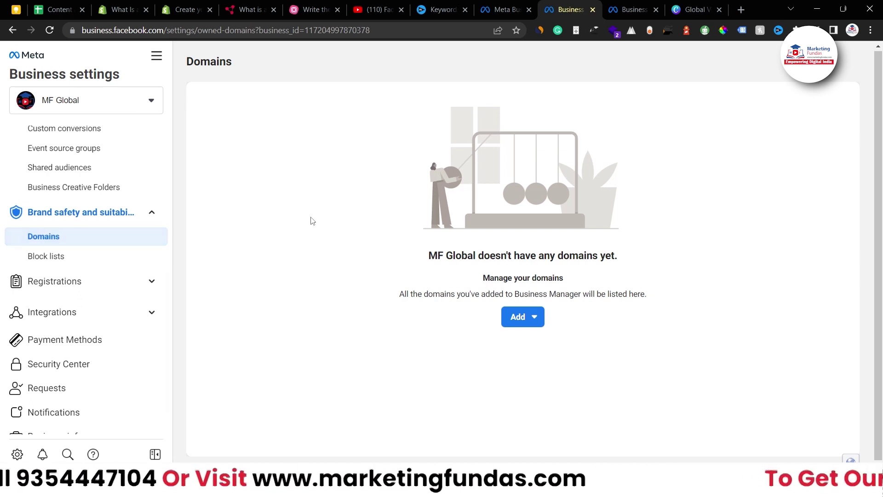
{"action": "left_click", "coordinate": [524, 315]}
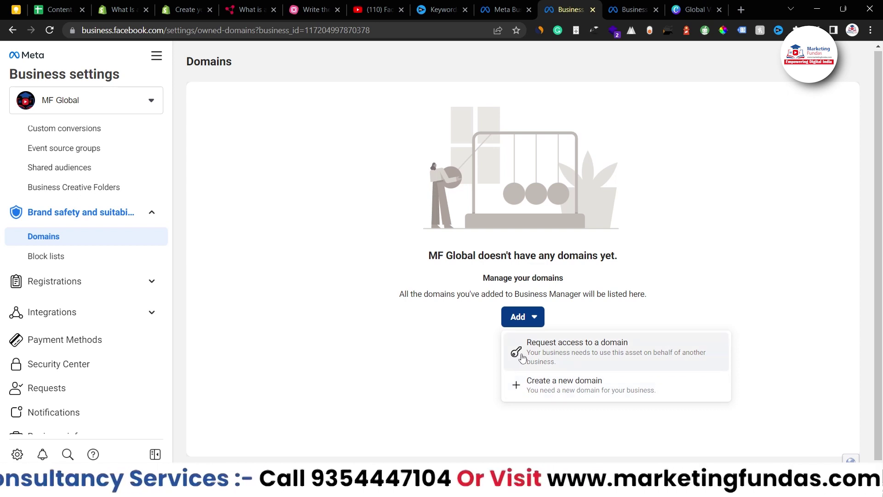
{"action": "left_click", "coordinate": [77, 256]}
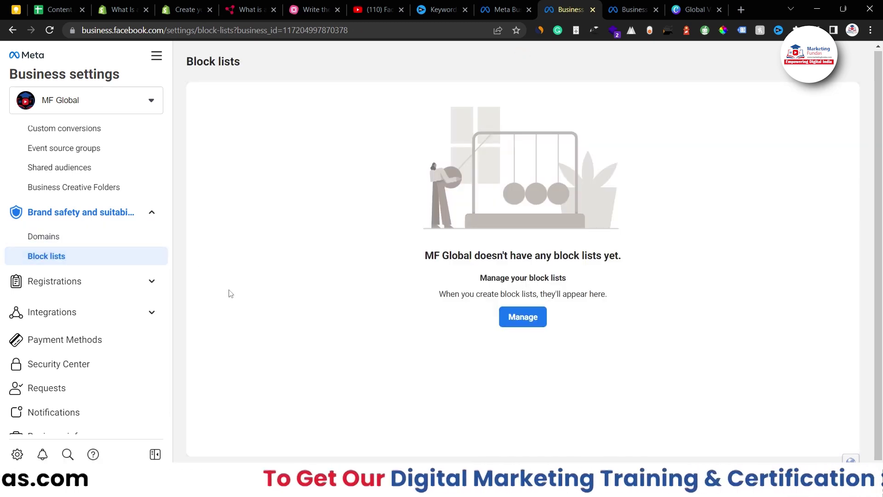
- Under Registrations, review the choice of news Pages that can be registered, and cancel without selecting any
{"action": "left_click", "coordinate": [138, 289]}
{"action": "scroll", "coordinate": [138, 289], "scroll_direction": "down", "scroll_amount": 1}
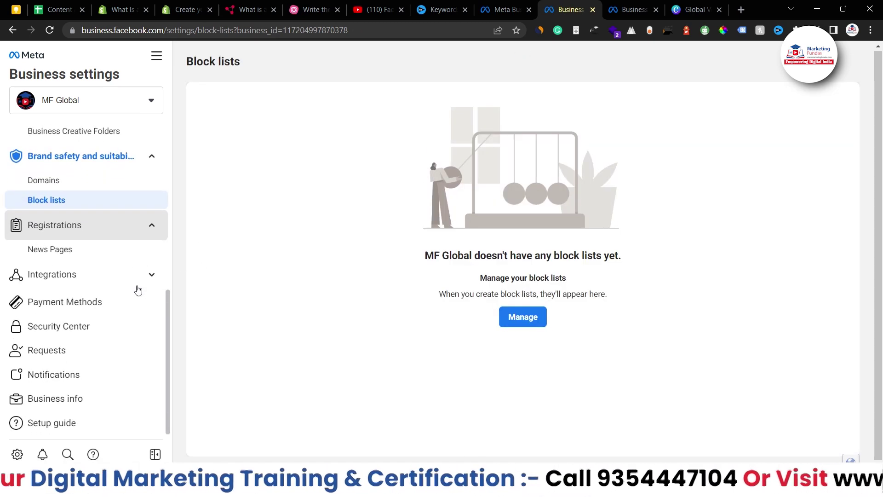
{"action": "left_click", "coordinate": [84, 255]}
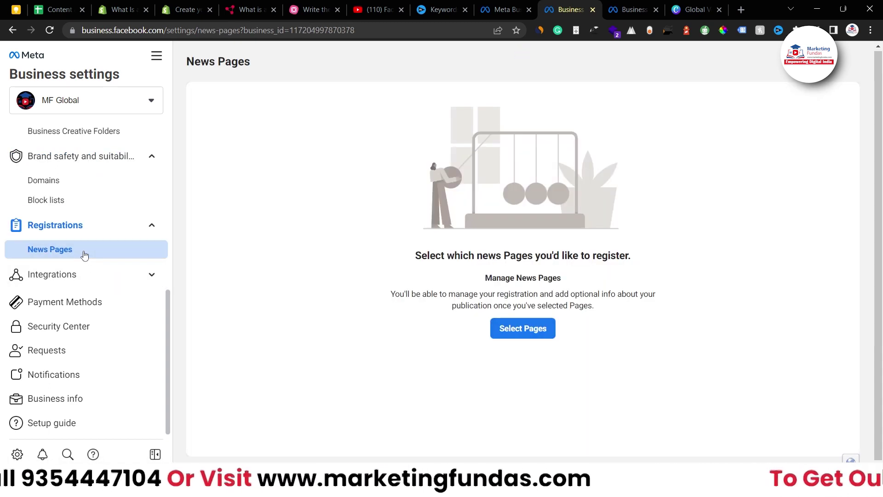
{"action": "left_click", "coordinate": [526, 335]}
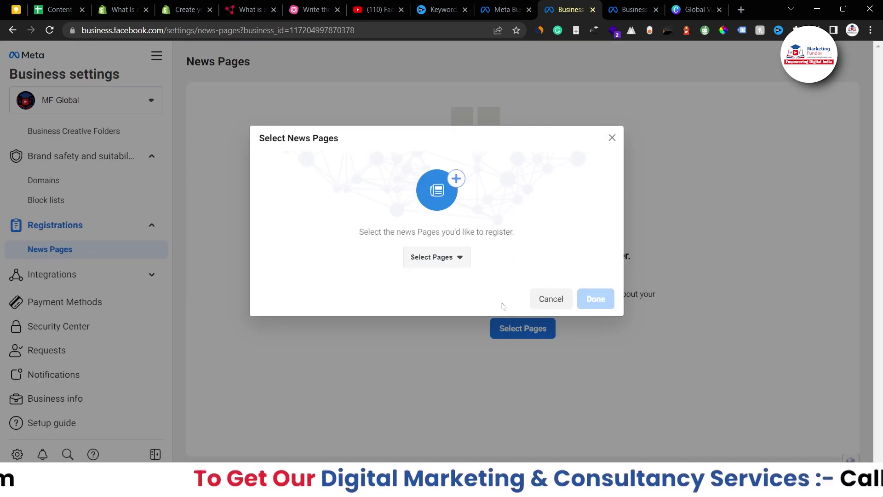
{"action": "left_click", "coordinate": [460, 257]}
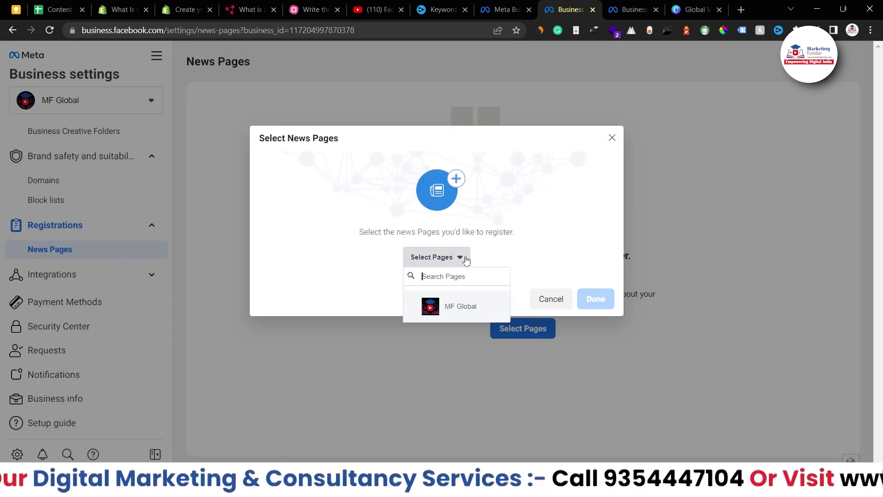
{"action": "left_click", "coordinate": [549, 297]}
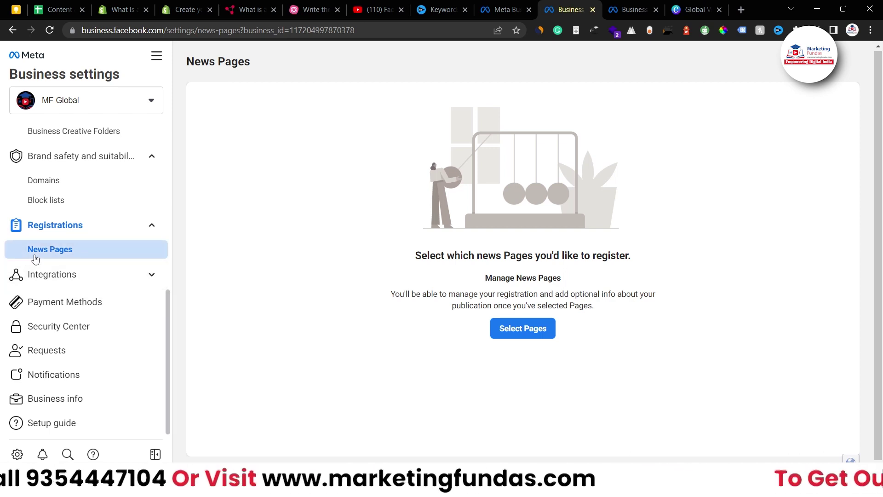
- Expand the Integrations section and view its Connected apps and Leads Access settings
{"action": "left_click", "coordinate": [98, 275]}
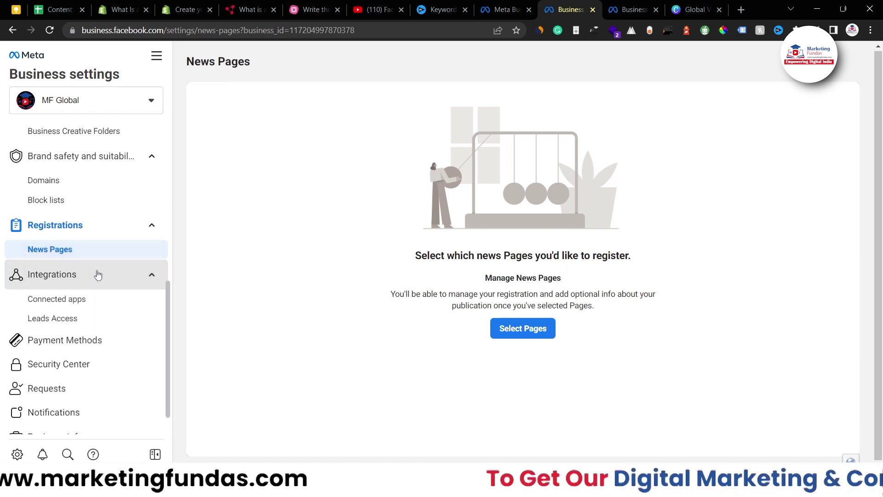
{"action": "left_click", "coordinate": [97, 298]}
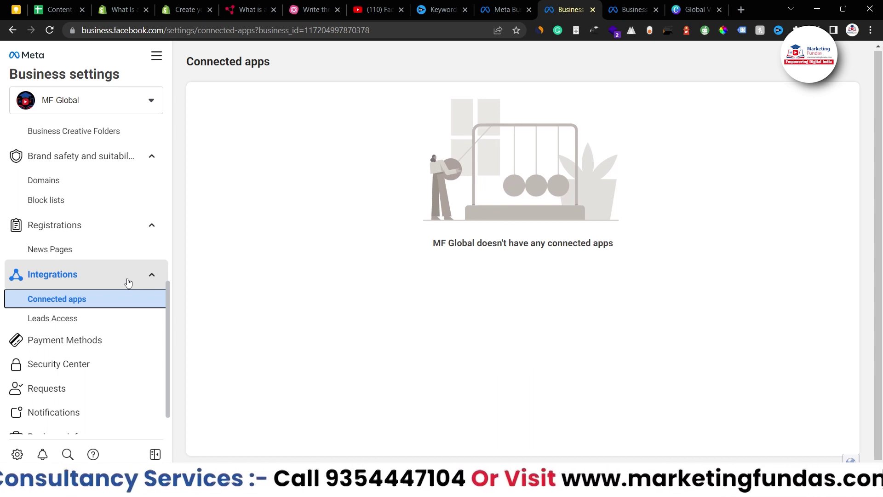
{"action": "scroll", "coordinate": [128, 283], "scroll_direction": "down", "scroll_amount": 1}
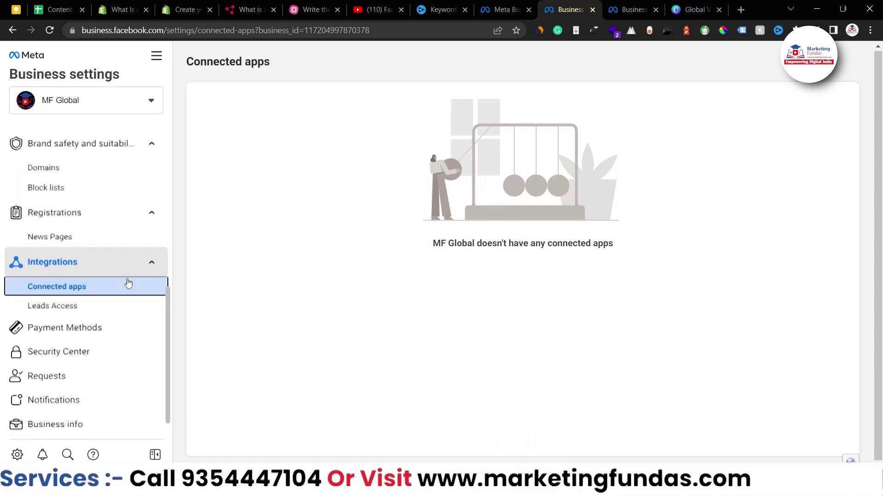
{"action": "left_click", "coordinate": [36, 307]}
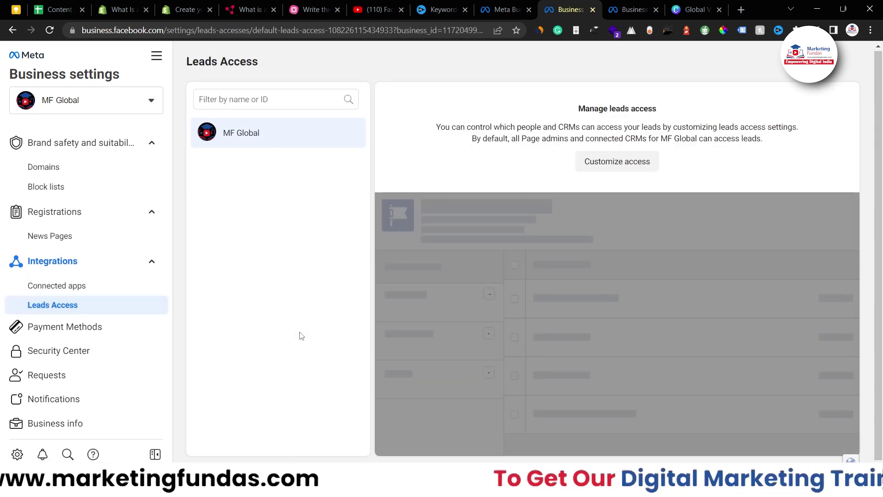